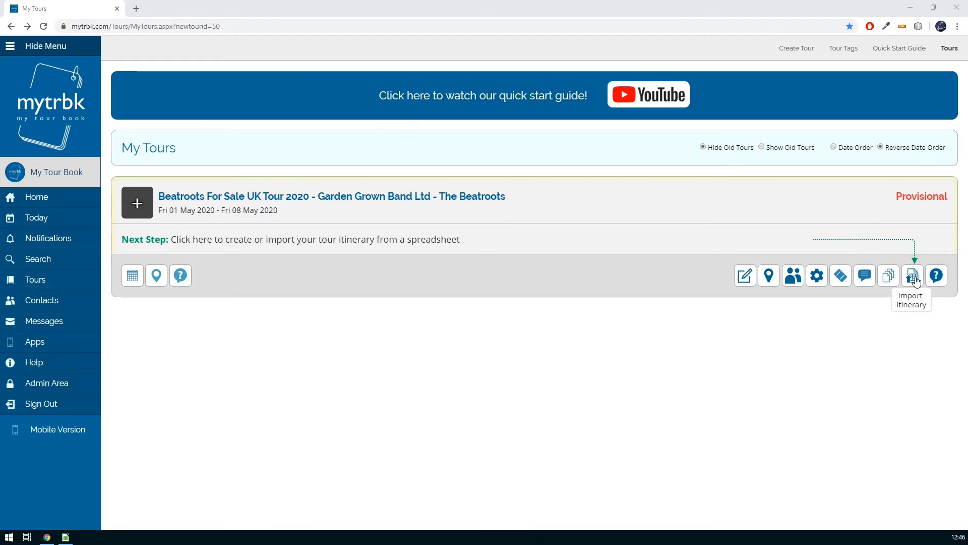
# Open the Import Itinerary page of the Beatroots tour and compare its grid columns with the example spreadsheet in LibreOffice Calc
pyautogui.click(917, 281)
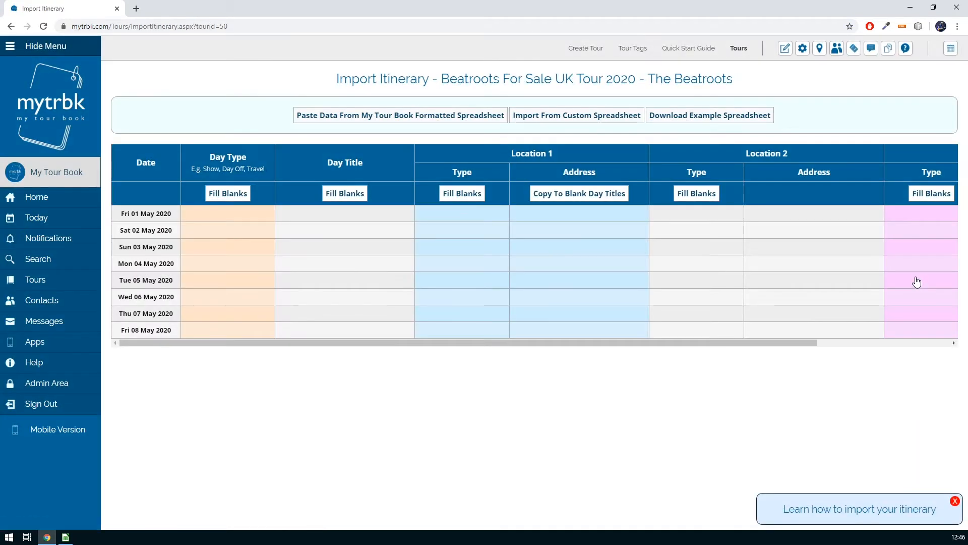
pyautogui.moveTo(613, 343); pyautogui.dragTo(546, 331)
pyautogui.click(66, 537)
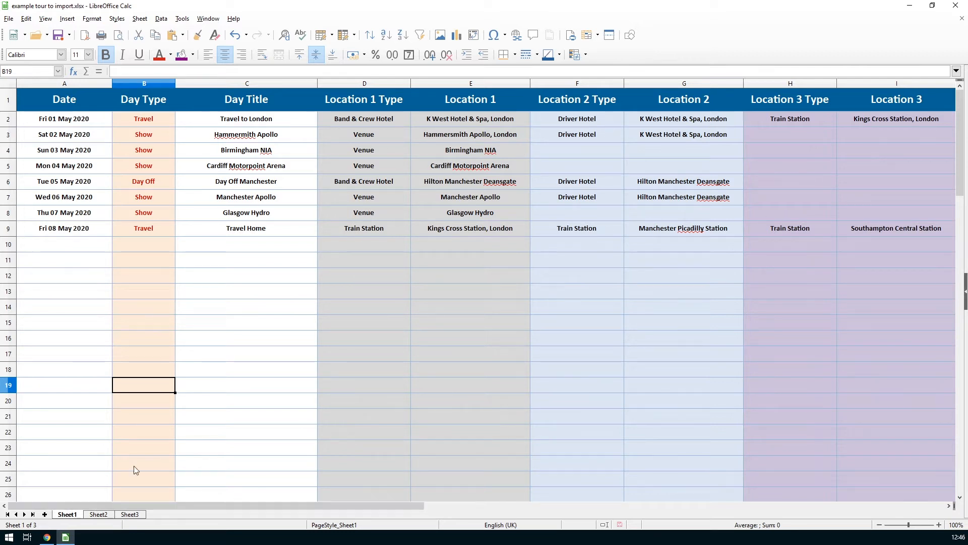
pyautogui.click(47, 537)
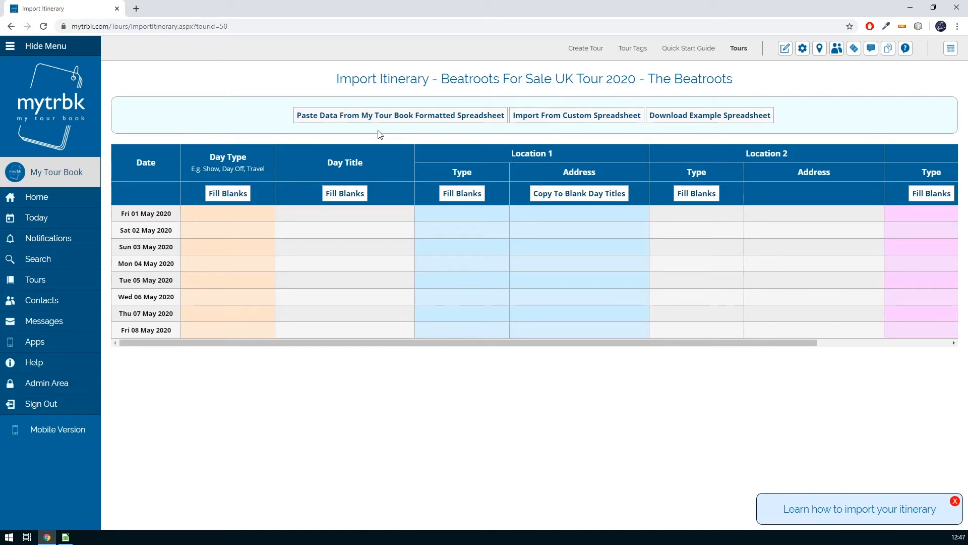
# Switch to LibreOffice Calc and copy the itinerary rows A2:I9 on Sheet1
pyautogui.click(65, 538)
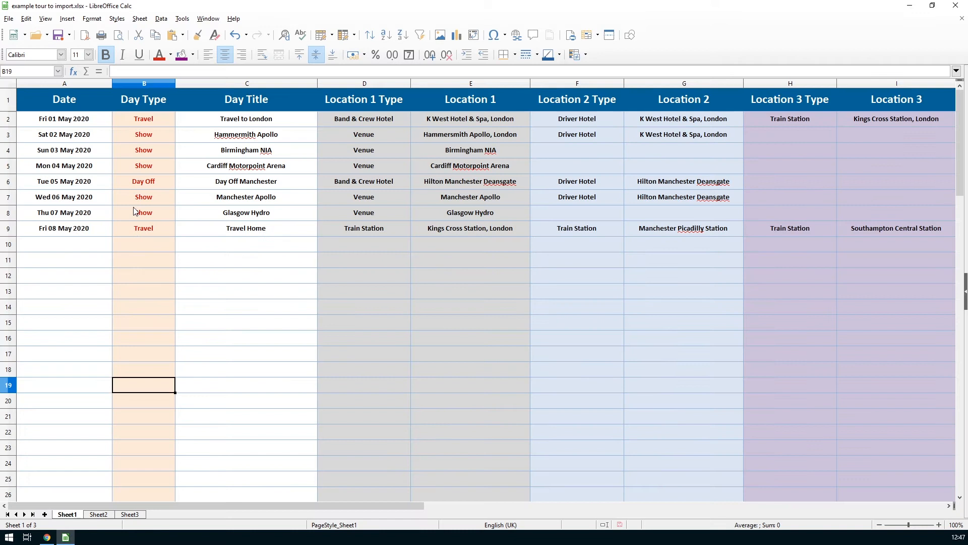
pyautogui.moveTo(48, 121); pyautogui.dragTo(853, 228)
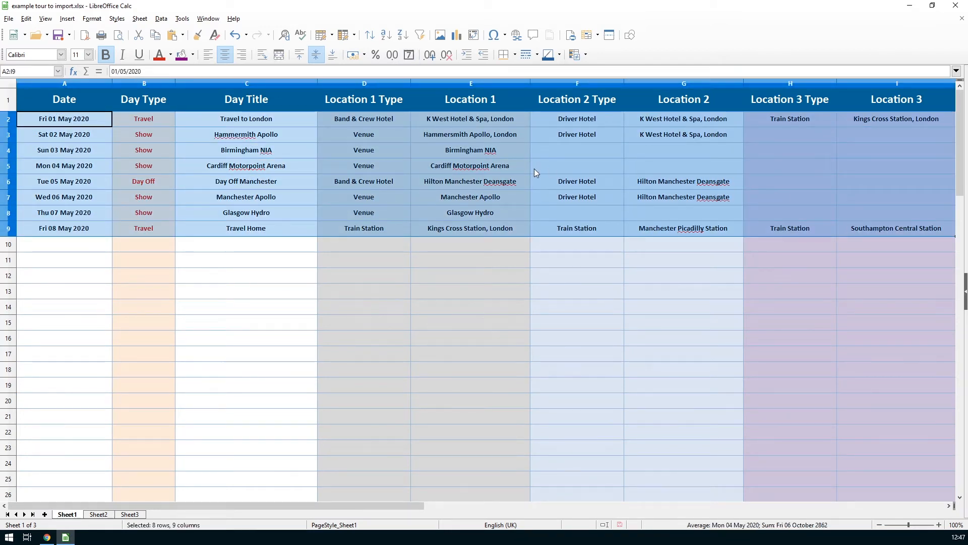
pyautogui.hotkey('ctrl', 'c')
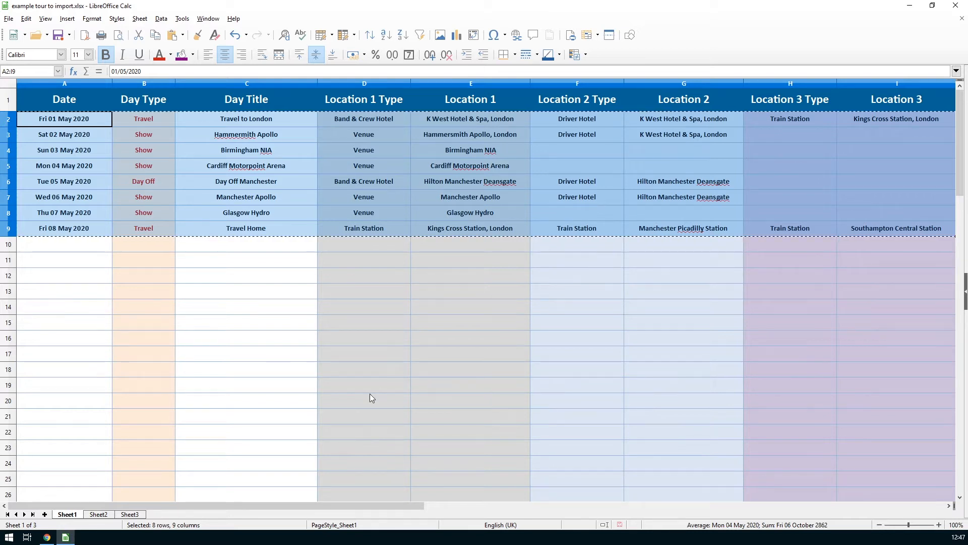
# Switch to the browser and paste the copied rows as My Tour Book formatted data to populate the itinerary grid
pyautogui.click(47, 537)
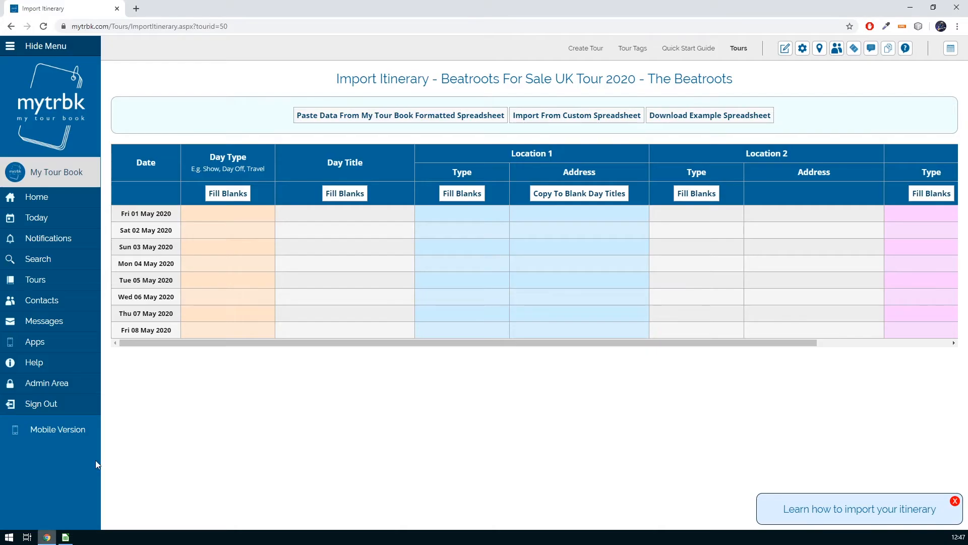
pyautogui.click(344, 122)
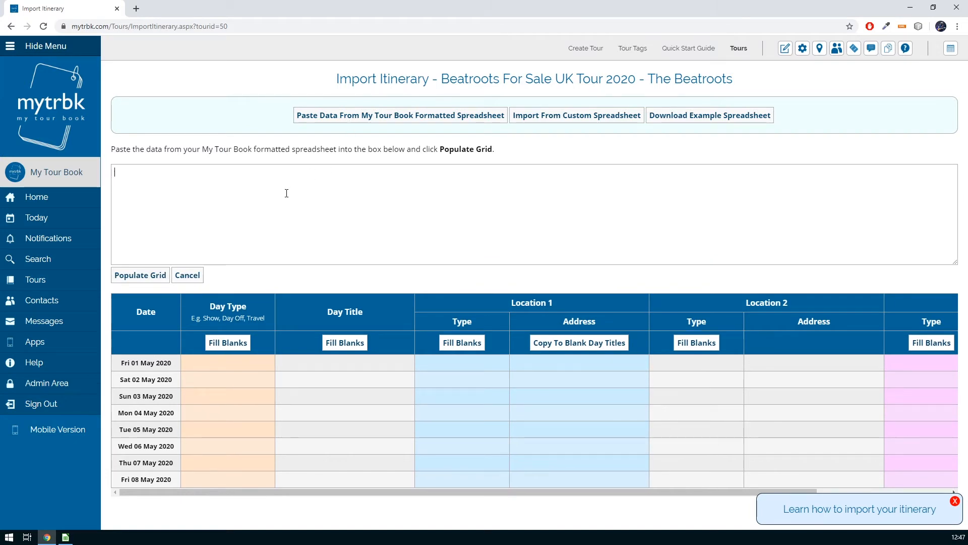
pyautogui.hotkey('ctrl', 'v')
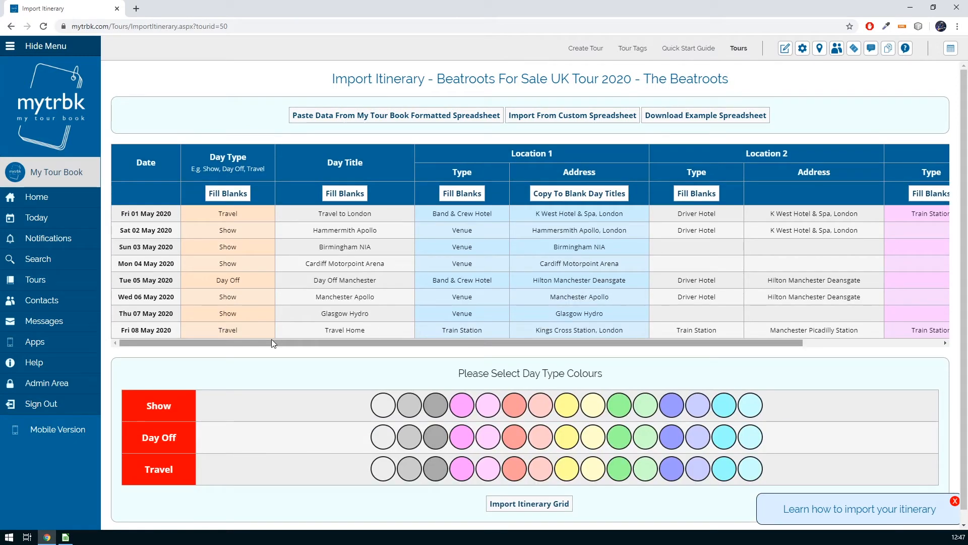
pyautogui.moveTo(272, 340); pyautogui.dragTo(232, 335)
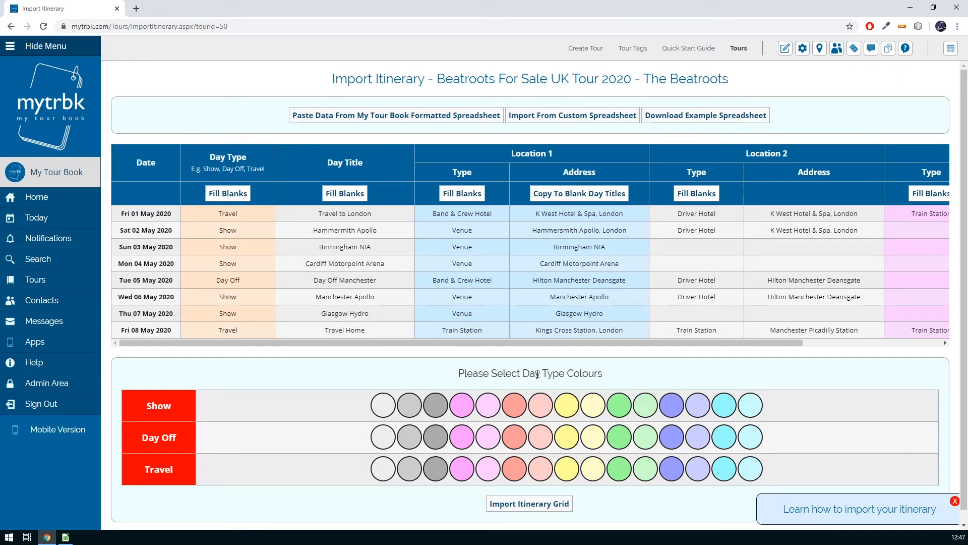
# Assign day type colours: light green for Show, light pink for Day Off and light cyan for Travel
pyautogui.click(645, 411)
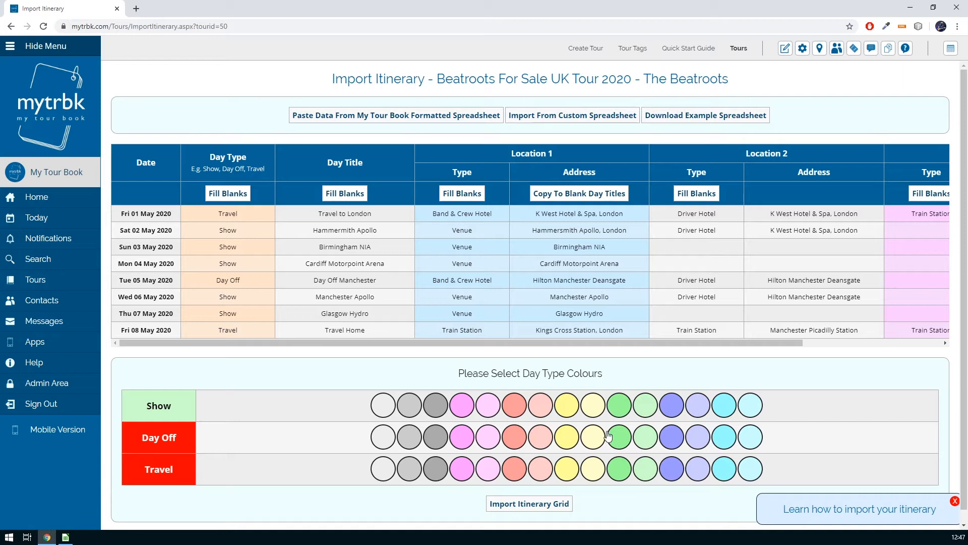
pyautogui.click(488, 437)
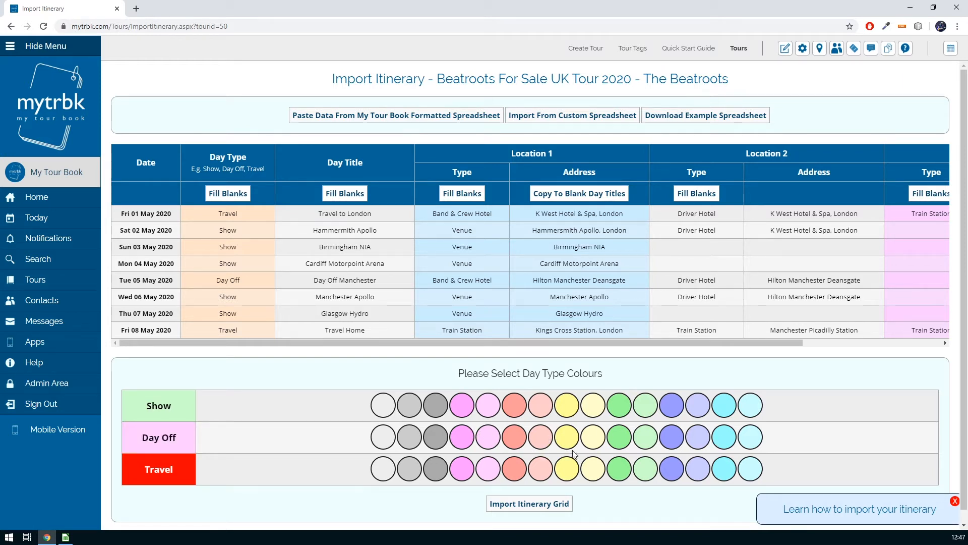
pyautogui.click(749, 469)
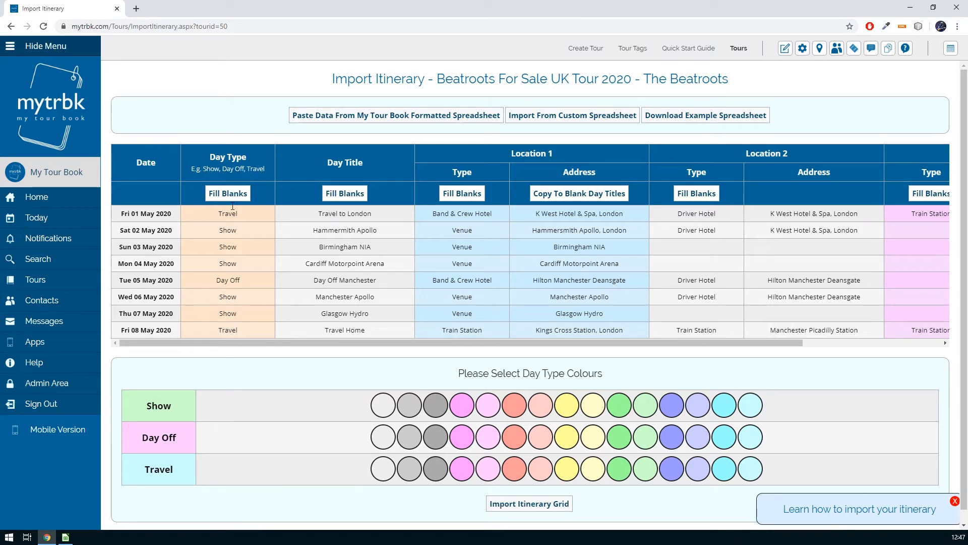
# Clear the five Show entries in the Day Type column and fill the blank cells with "Show Day"
pyautogui.moveTo(242, 236); pyautogui.dragTo(183, 231)
pyautogui.press('BackSpace')
pyautogui.doubleClick(229, 247)
pyautogui.press('BackSpace')
pyautogui.doubleClick(228, 264)
pyautogui.press('BackSpace')
pyautogui.doubleClick(230, 297)
pyautogui.press('BackSpace')
pyautogui.doubleClick(228, 313)
pyautogui.press('BackSpace')
pyautogui.click(235, 196)
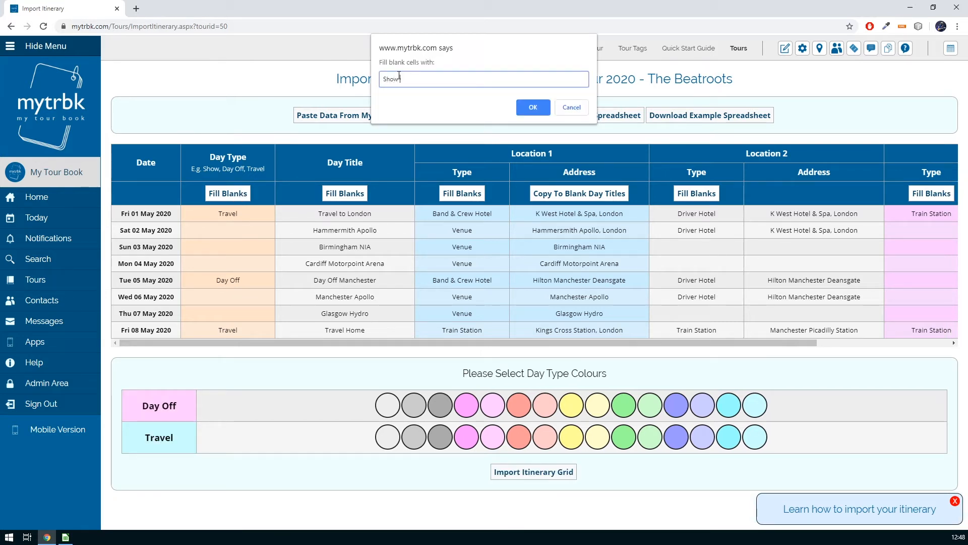
pyautogui.click(533, 107)
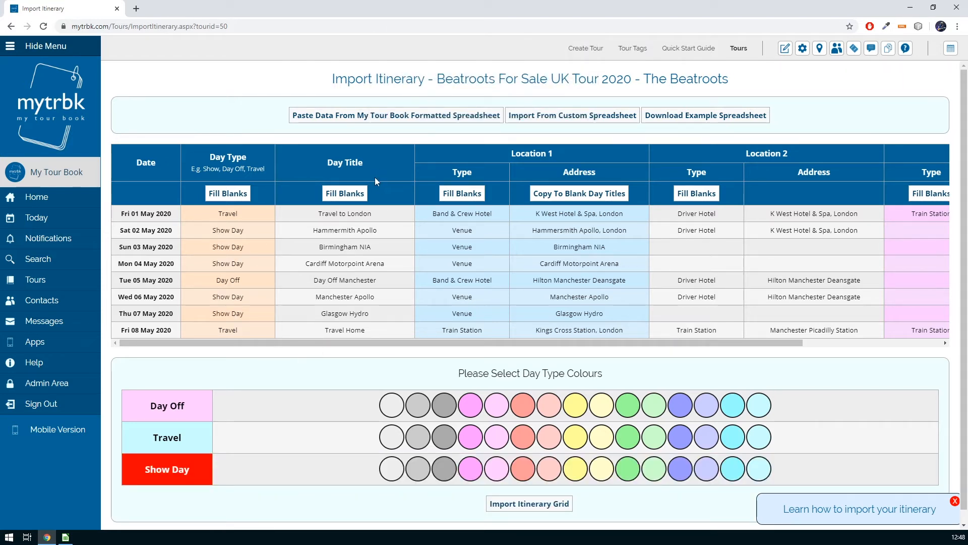
# Clear the day title of Fri 01 May and fill it by copying the Location 1 address to blank day titles
pyautogui.hotkey('ctrl', 'a')
pyautogui.press('BackSpace')
pyautogui.click(565, 197)
pyautogui.moveTo(393, 214); pyautogui.dragTo(252, 214)
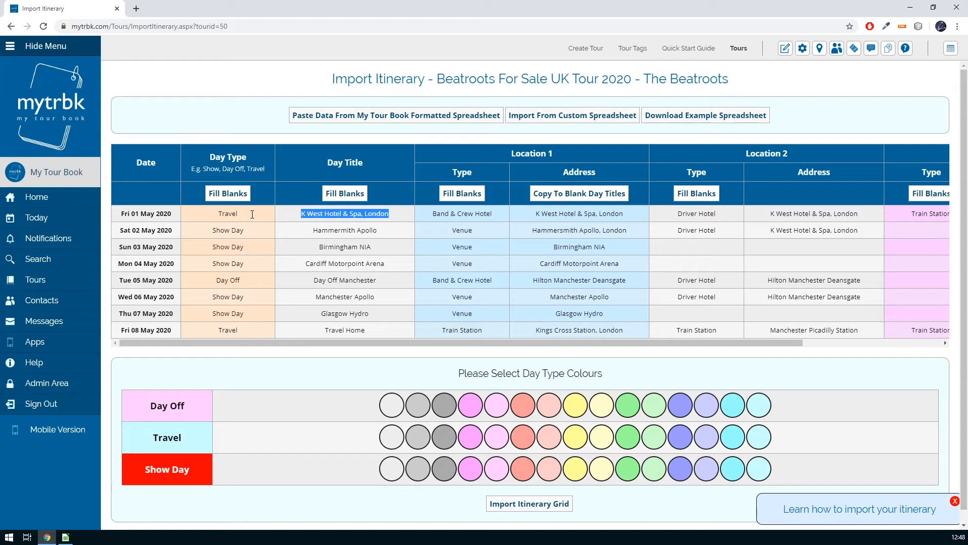
# Repopulate the grid from the previously pasted spreadsheet data and set the Show day type colour to light green
pyautogui.click(349, 118)
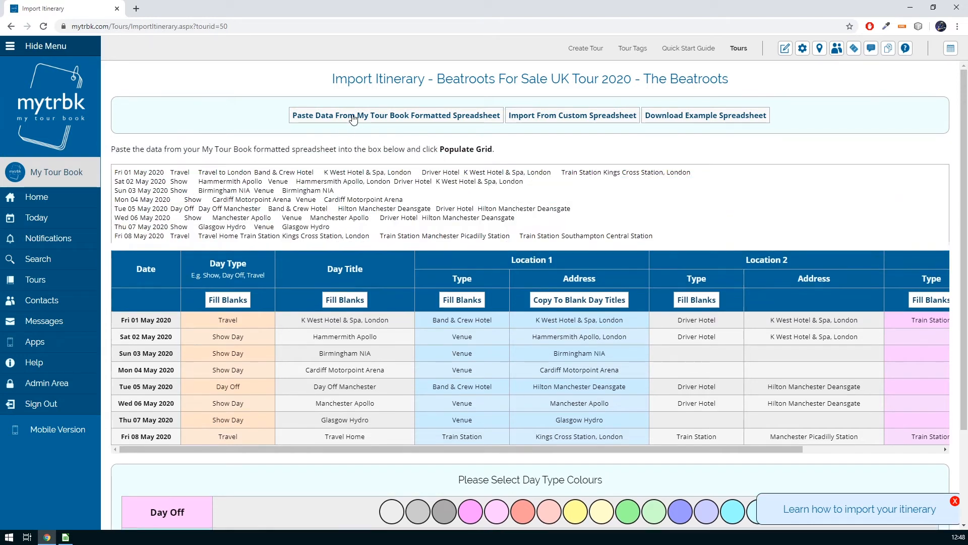
pyautogui.click(140, 274)
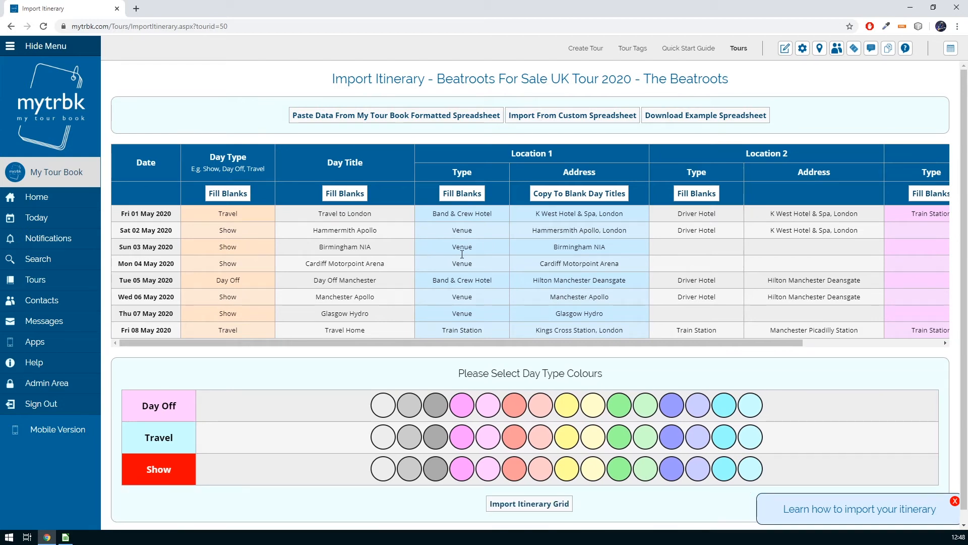
pyautogui.click(647, 472)
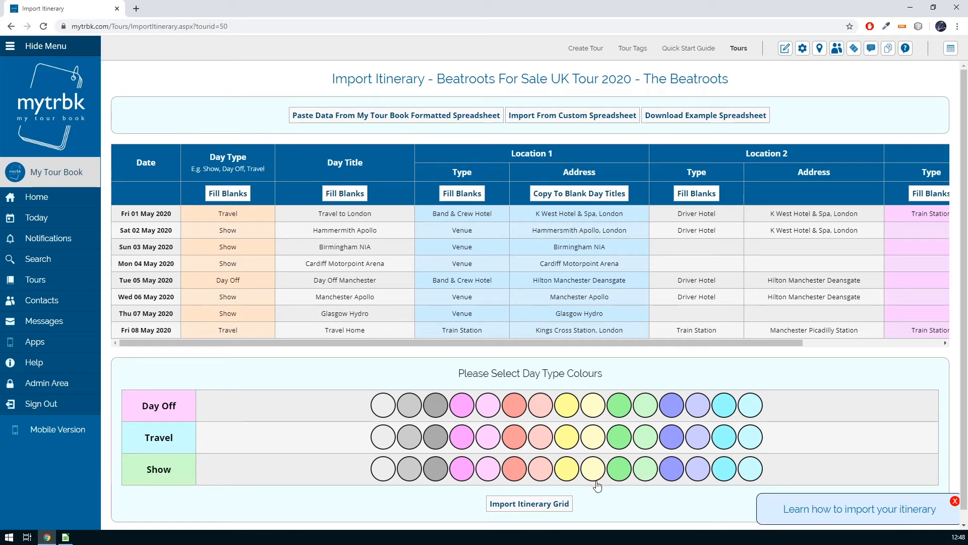
# Import the itinerary grid, accepting the overwrite of existing data, and open the imported tour in the editor
pyautogui.click(527, 506)
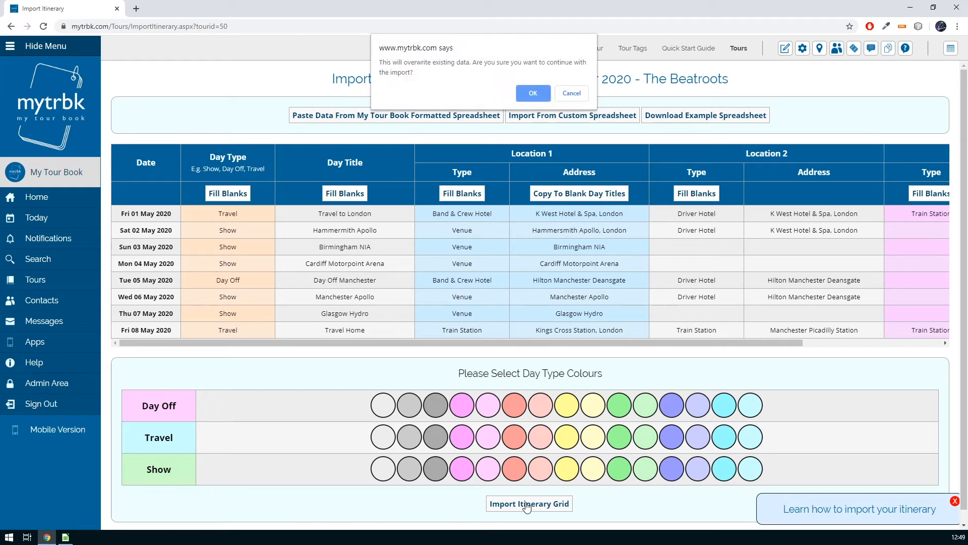
pyautogui.click(541, 94)
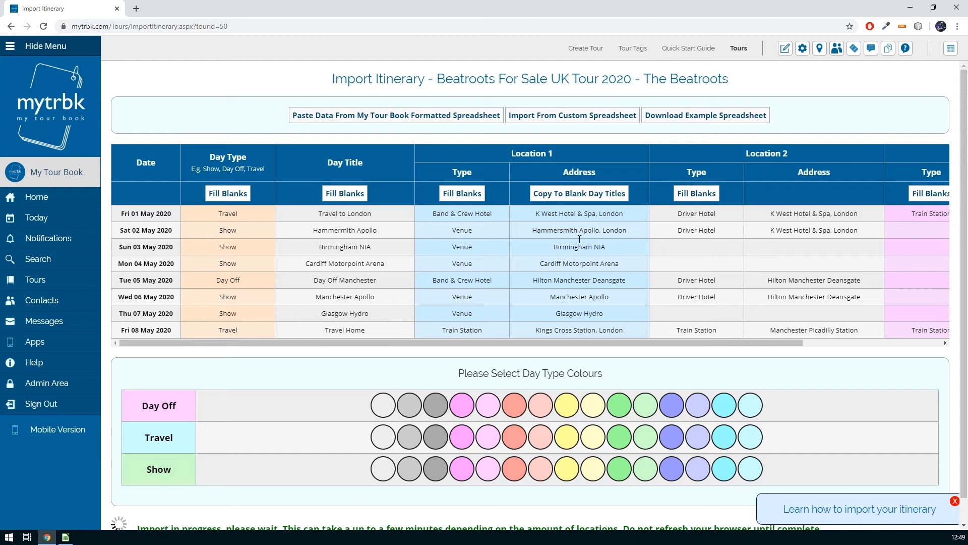
pyautogui.scroll(-1, 580, 239)
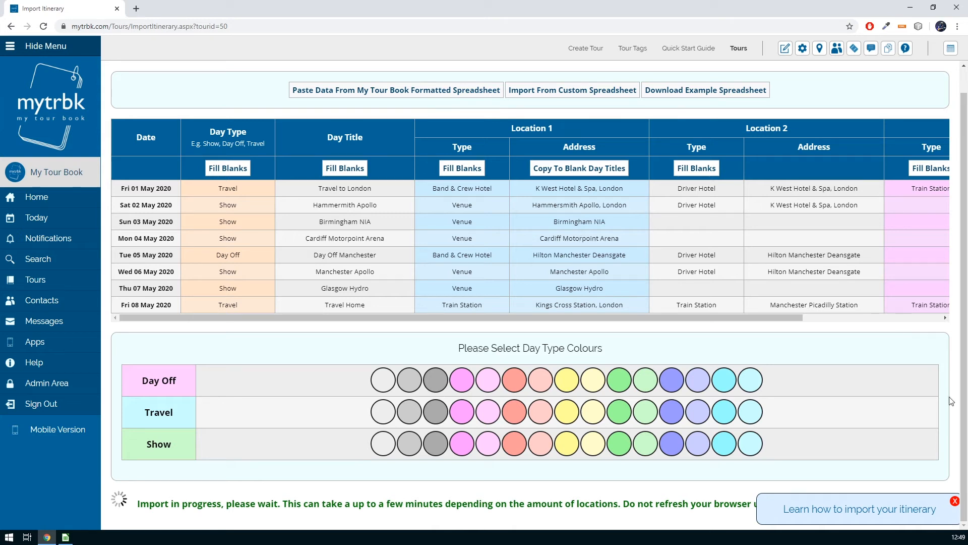
pyautogui.click(955, 501)
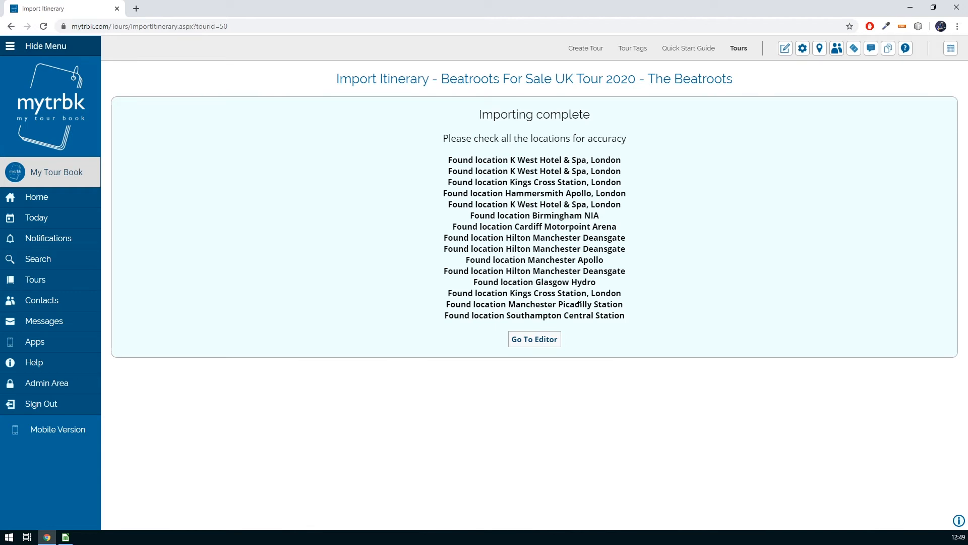
pyautogui.click(540, 343)
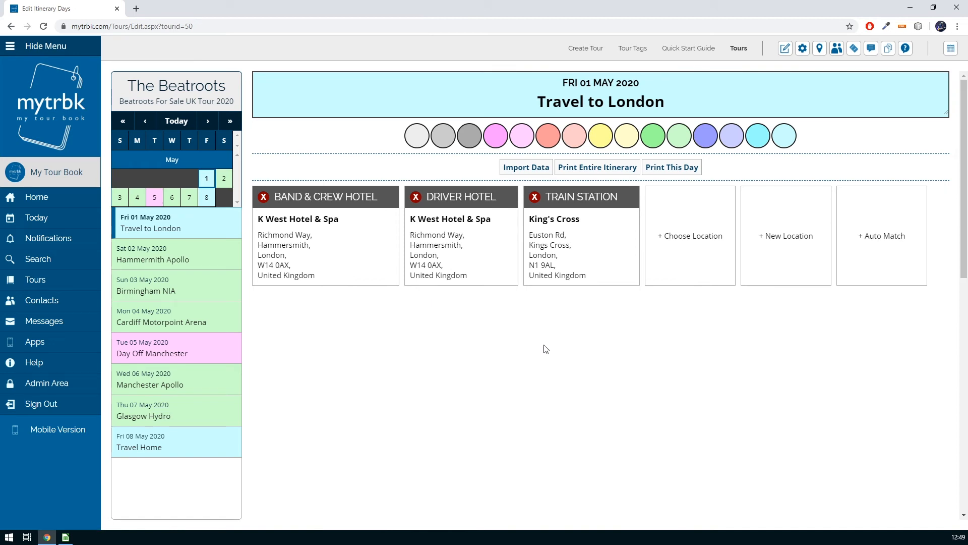
# Return to the tours list and reopen the Import Itinerary page for the Beatroots tour
pyautogui.click(740, 50)
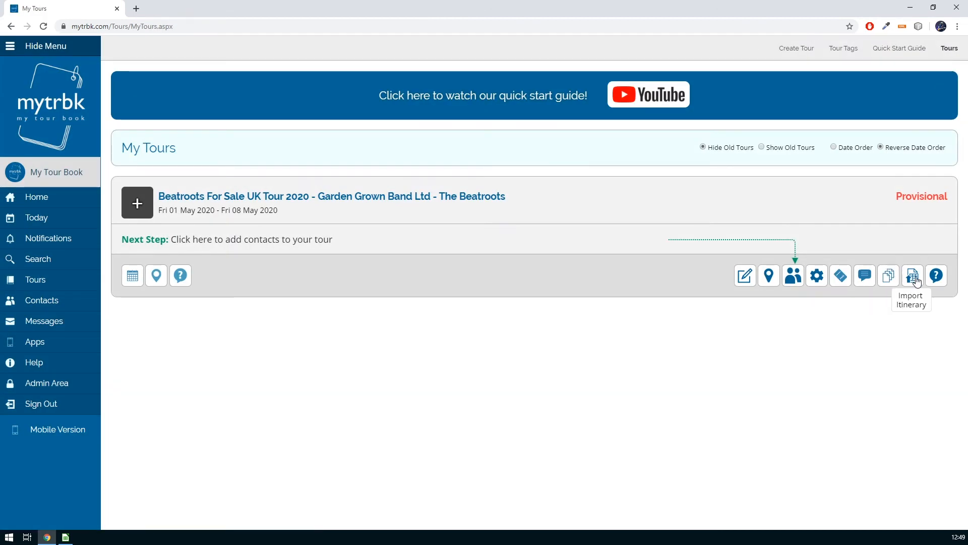
pyautogui.click(916, 281)
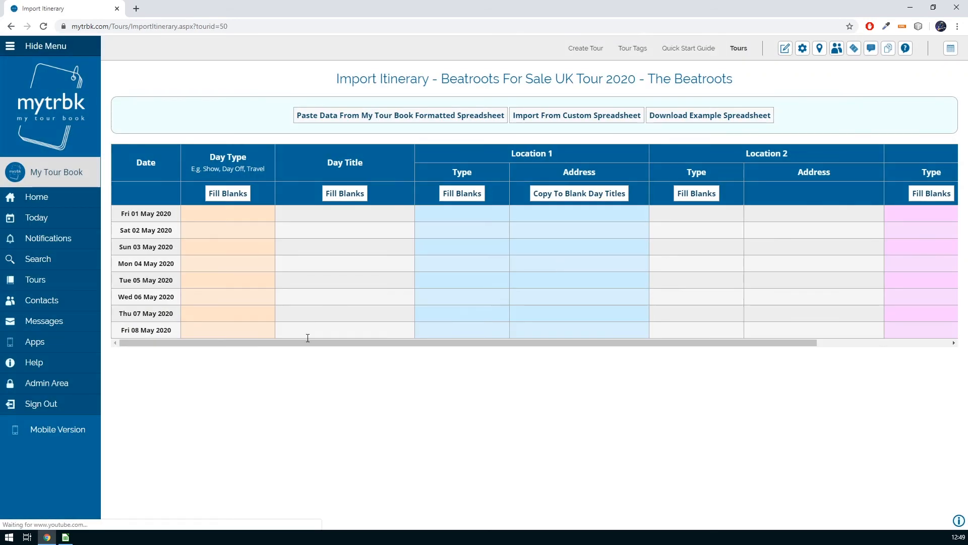
# Switch to LibreOffice Calc and copy the differently ordered itinerary rows A2:I9 on Sheet2
pyautogui.click(65, 537)
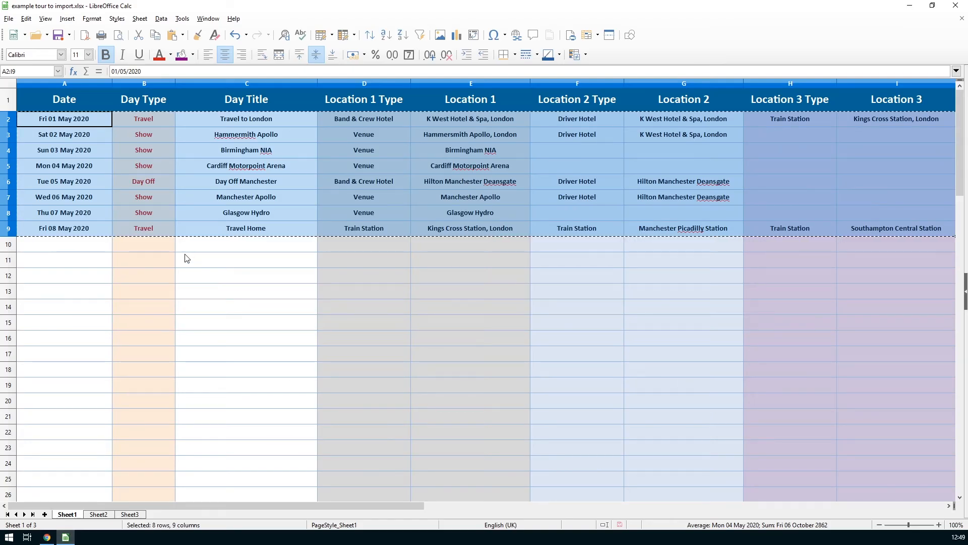
pyautogui.click(64, 118)
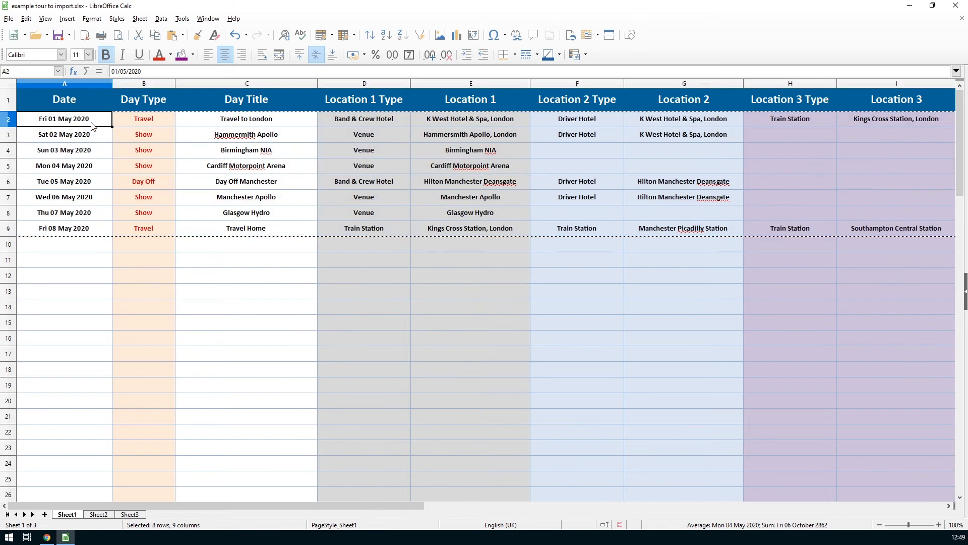
pyautogui.keyDown('shift'); pyautogui.click(265, 202); pyautogui.keyUp('shift')
pyautogui.moveTo(412, 214); pyautogui.dragTo(854, 242)
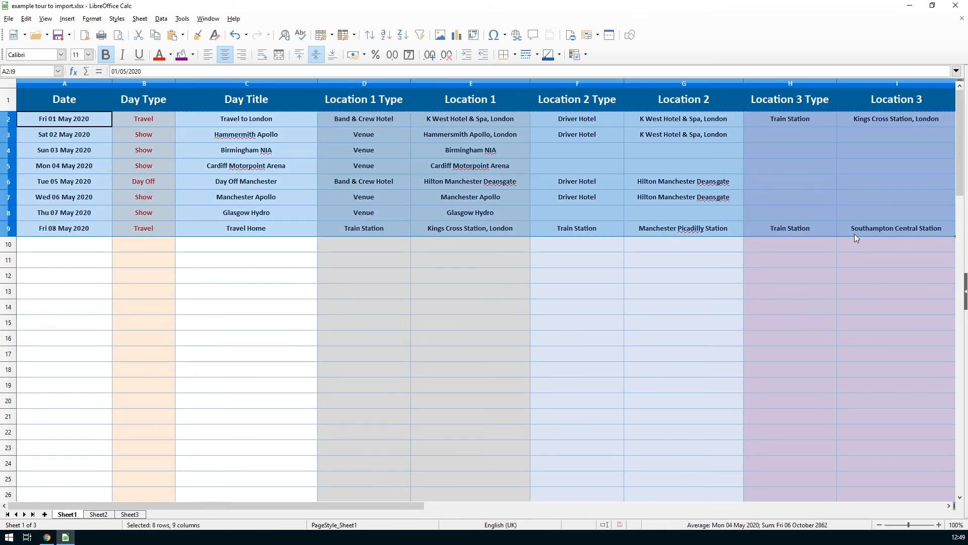
pyautogui.hotkey('ctrl', 'pagedown')
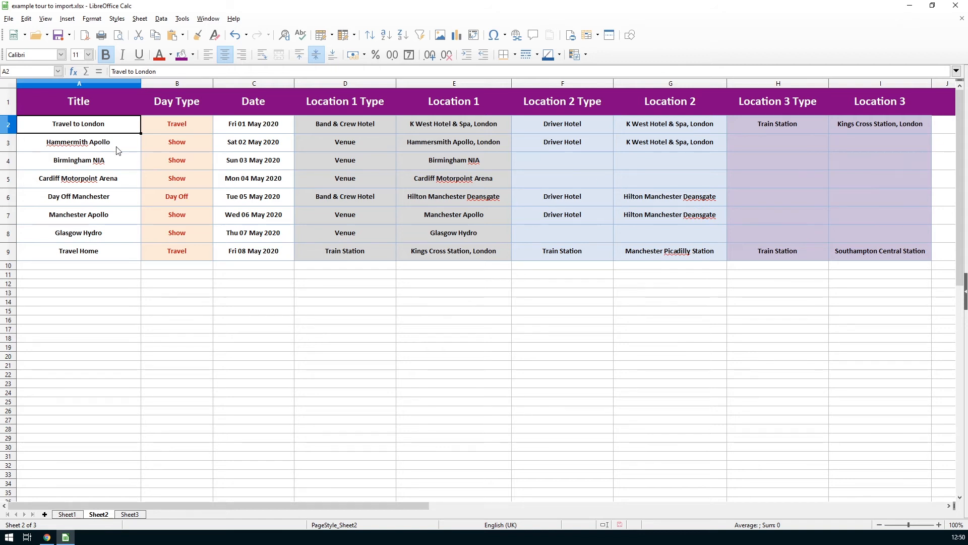
pyautogui.moveTo(110, 134); pyautogui.dragTo(857, 251)
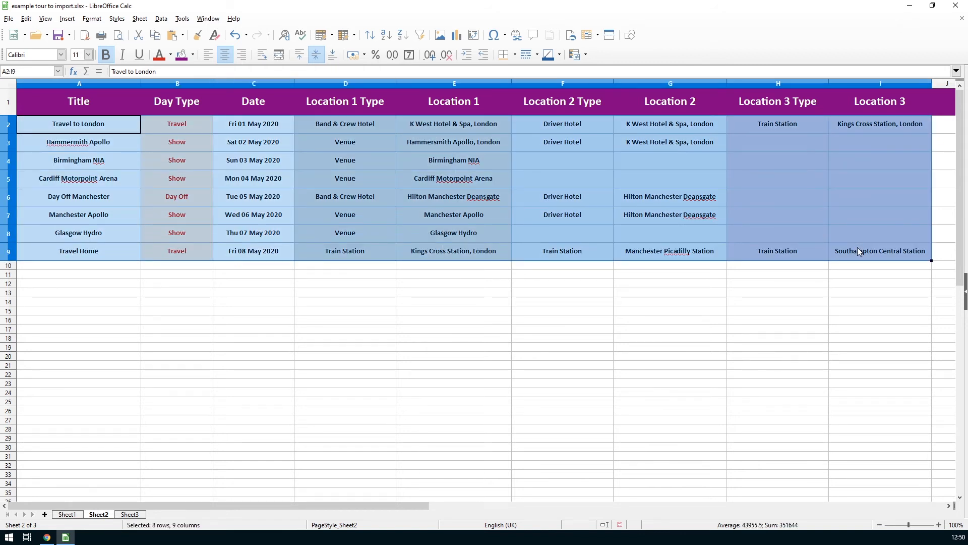
# Switch to the browser, start an import from a custom spreadsheet, paste the copied rows and analyse them
pyautogui.click(47, 537)
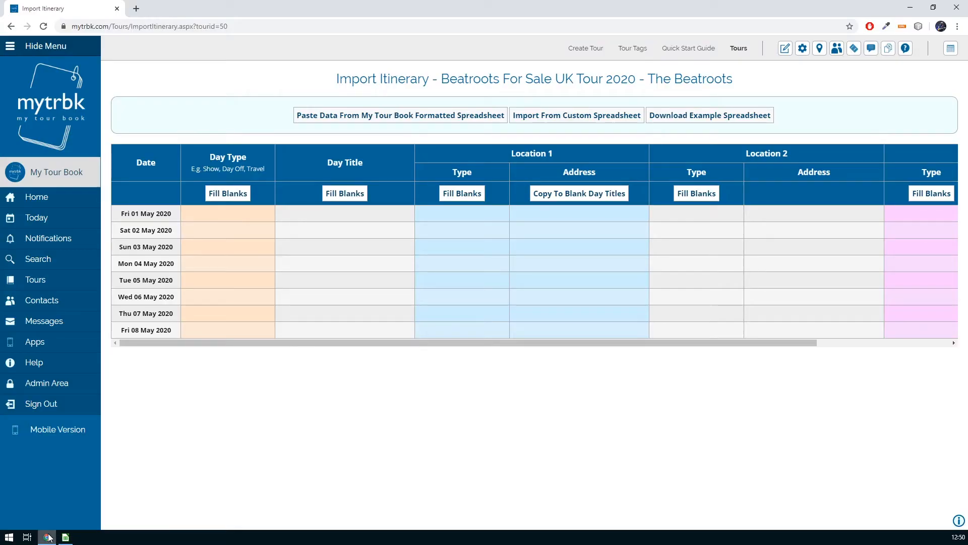
pyautogui.click(552, 115)
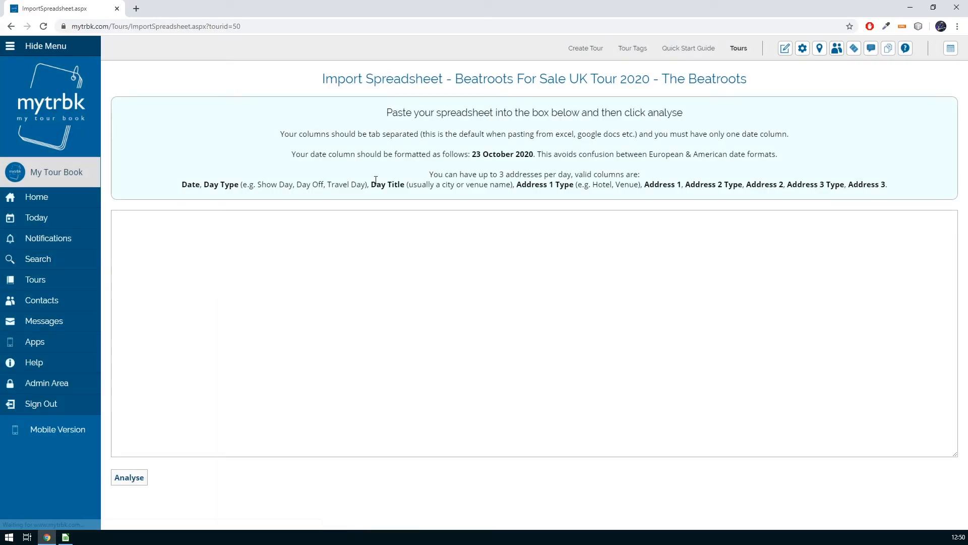
pyautogui.click(246, 270)
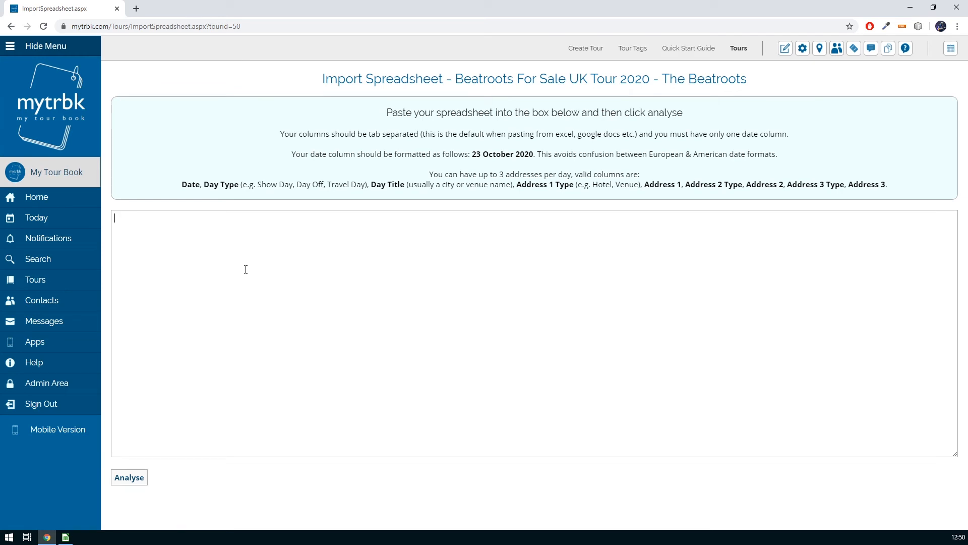
pyautogui.hotkey('ctrl', 'v')
pyautogui.click(130, 477)
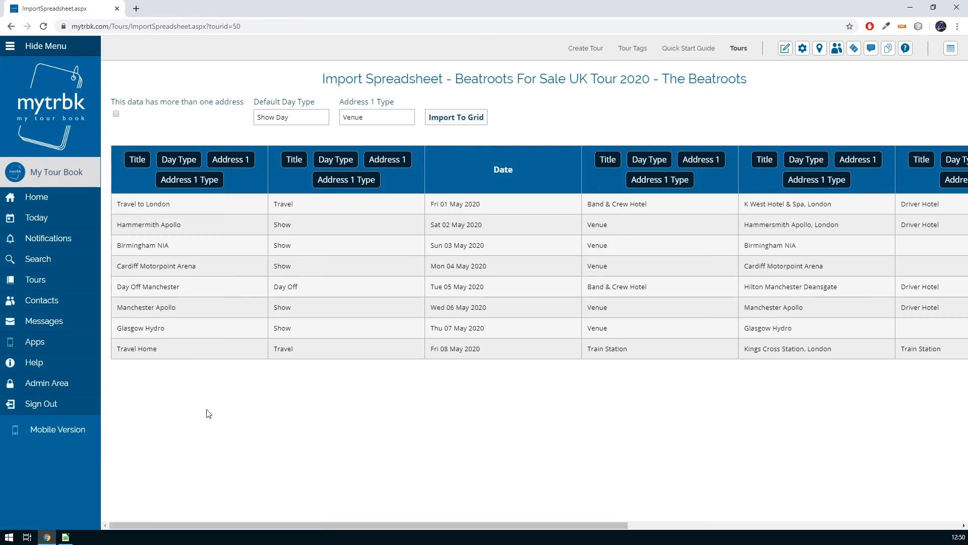
# Mark the pasted spreadsheet data as having more than one address
pyautogui.moveTo(403, 524); pyautogui.dragTo(369, 542)
pyautogui.moveTo(114, 104); pyautogui.dragTo(232, 103)
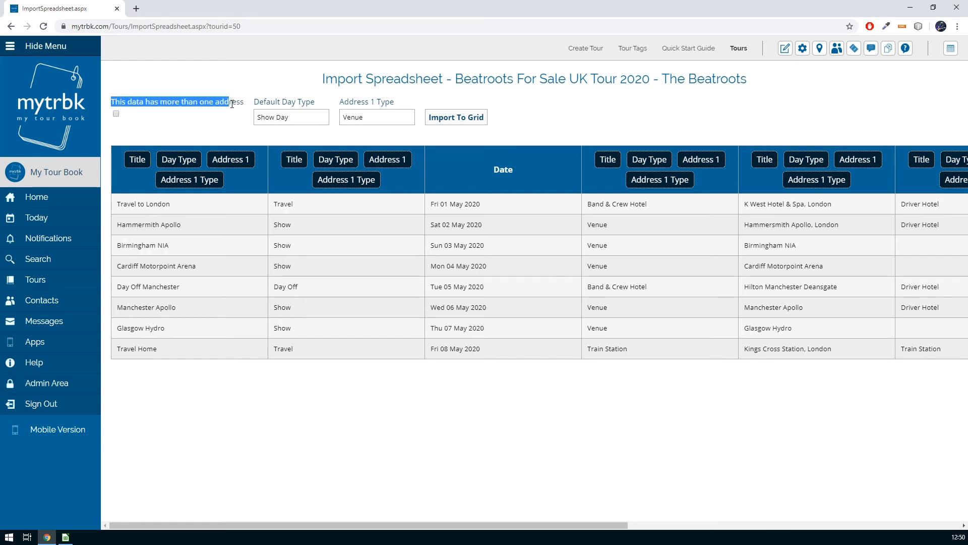
pyautogui.click(220, 125)
pyautogui.click(117, 114)
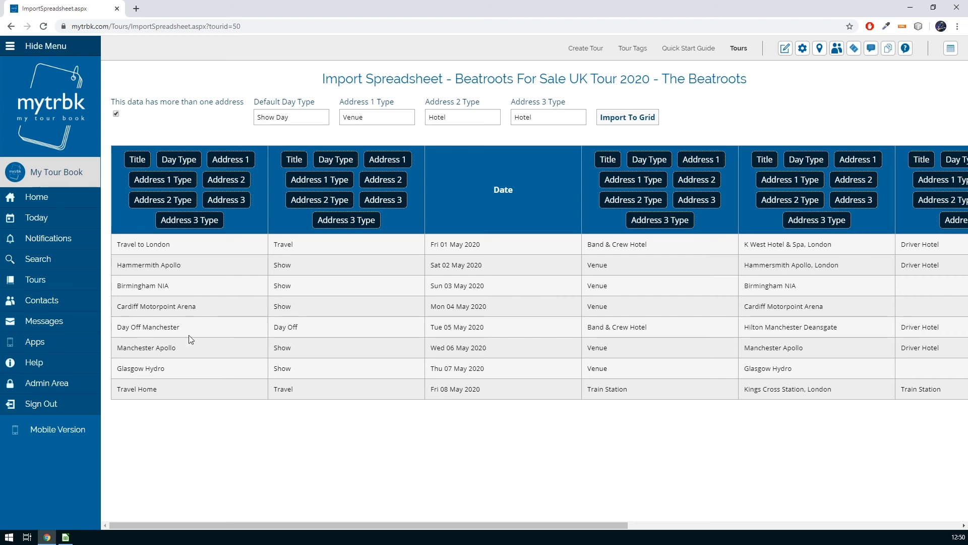
# Map the two columns before Date to Title and Day Type, and the two after it to Address 1 Type and Address 1
pyautogui.click(142, 161)
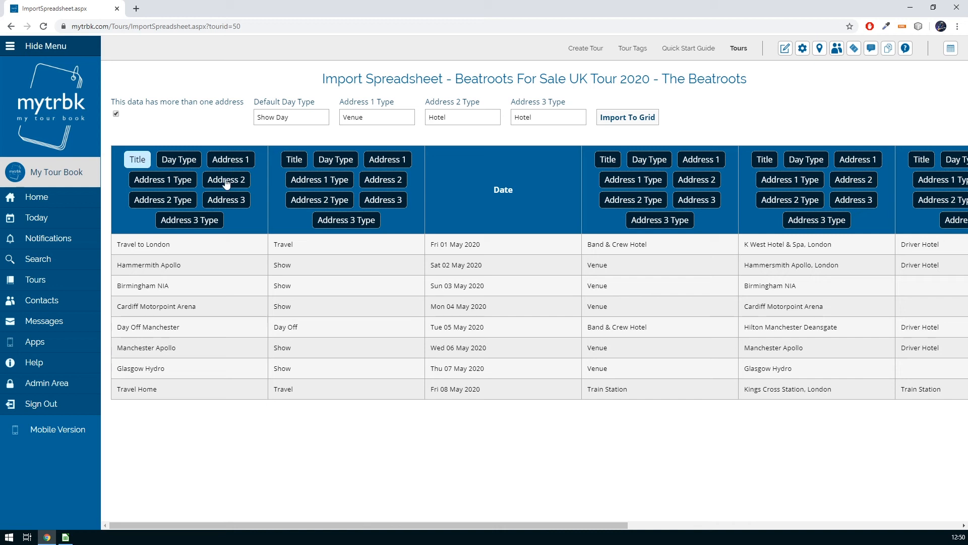
pyautogui.click(333, 162)
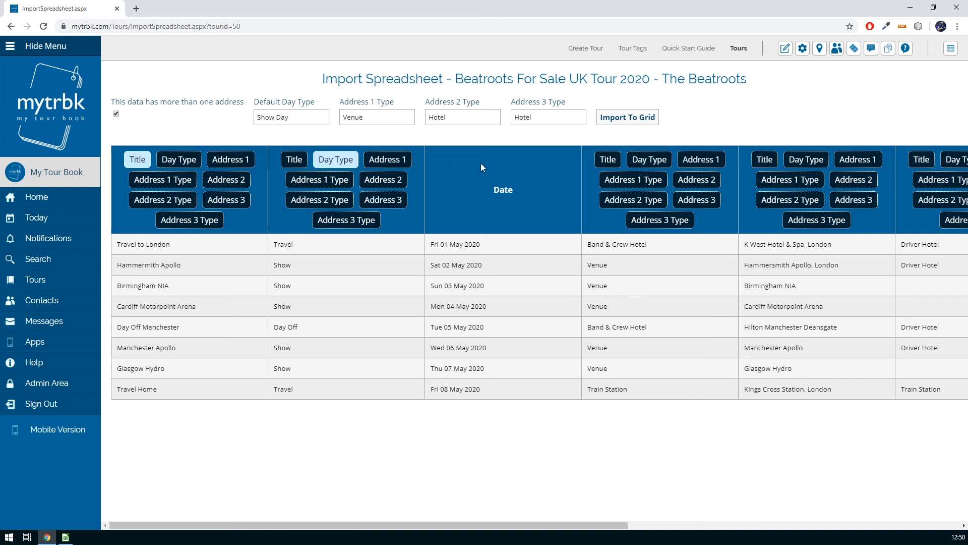
pyautogui.click(646, 184)
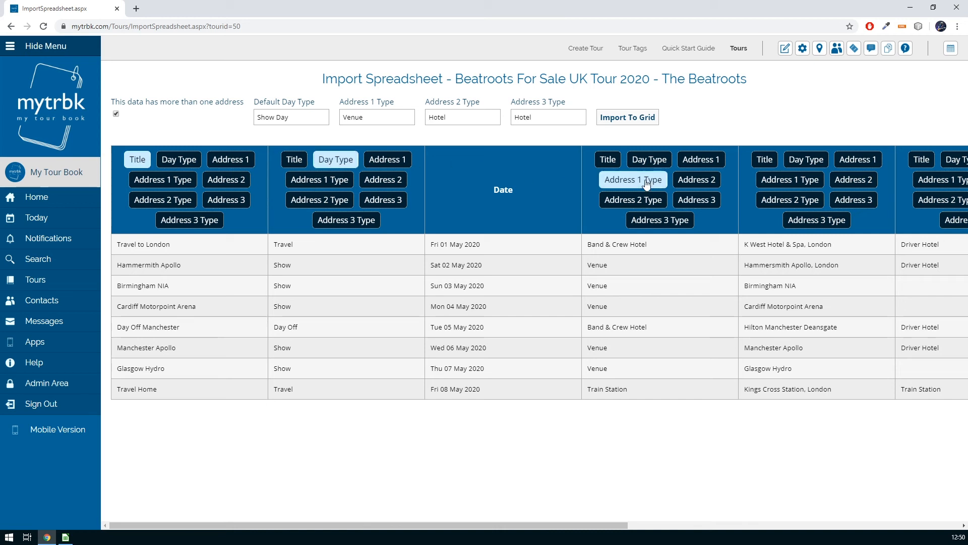
pyautogui.click(847, 163)
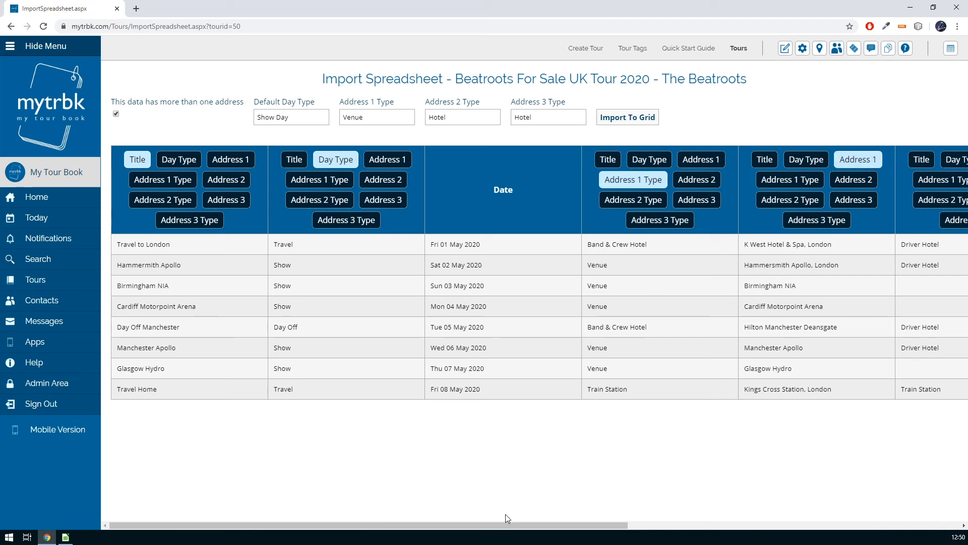
# Map the last four columns to Address 2 Type, Address 2, Address 3 Type and Address 3, and import the data to the grid
pyautogui.moveTo(497, 524); pyautogui.dragTo(825, 499)
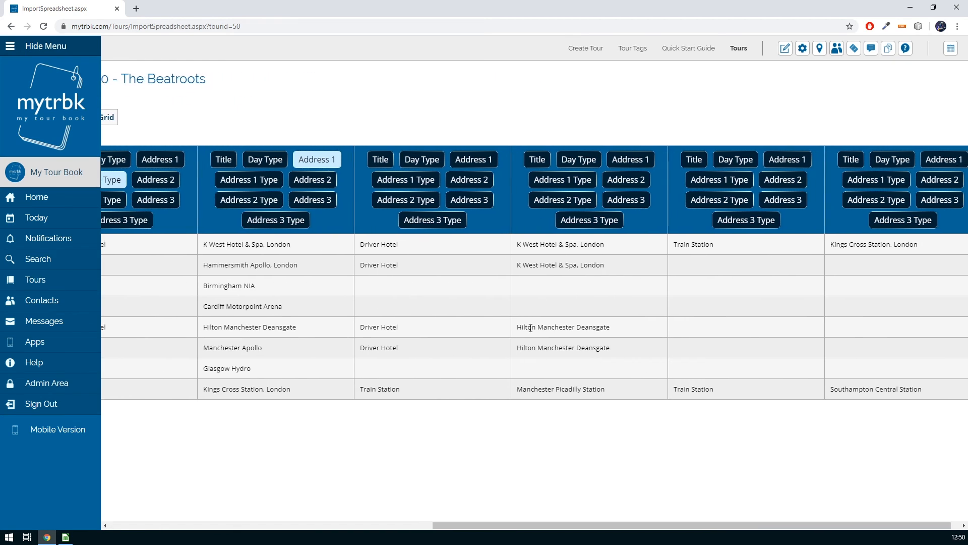
pyautogui.click(415, 205)
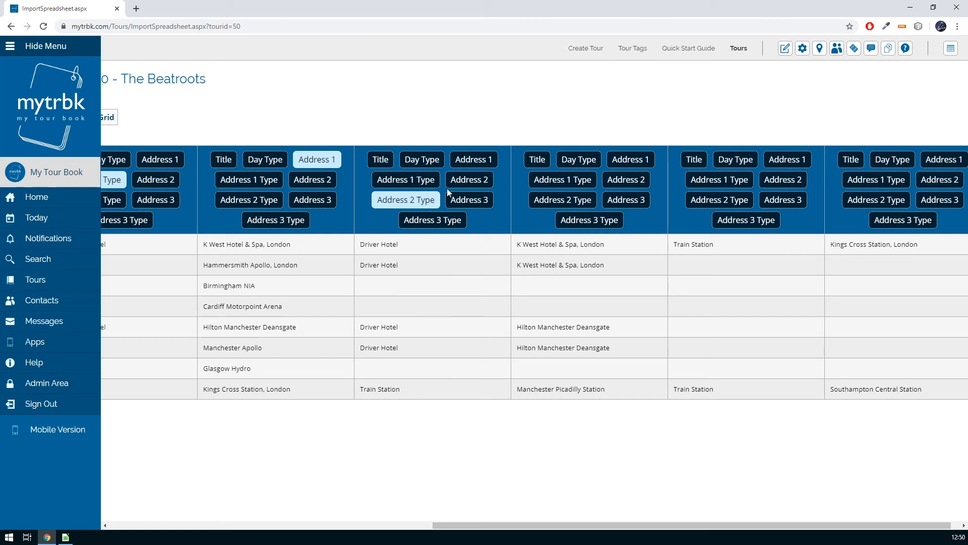
pyautogui.click(633, 183)
pyautogui.click(729, 222)
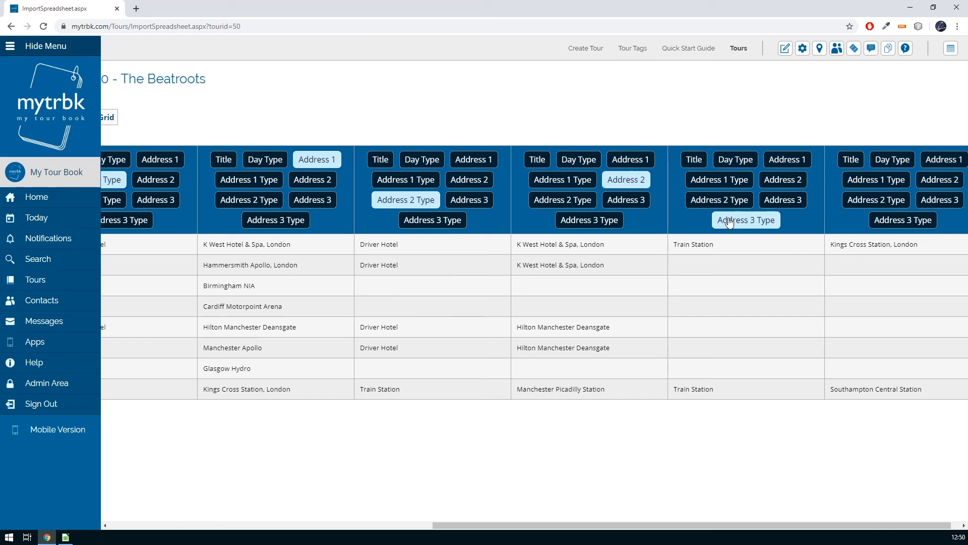
pyautogui.click(939, 201)
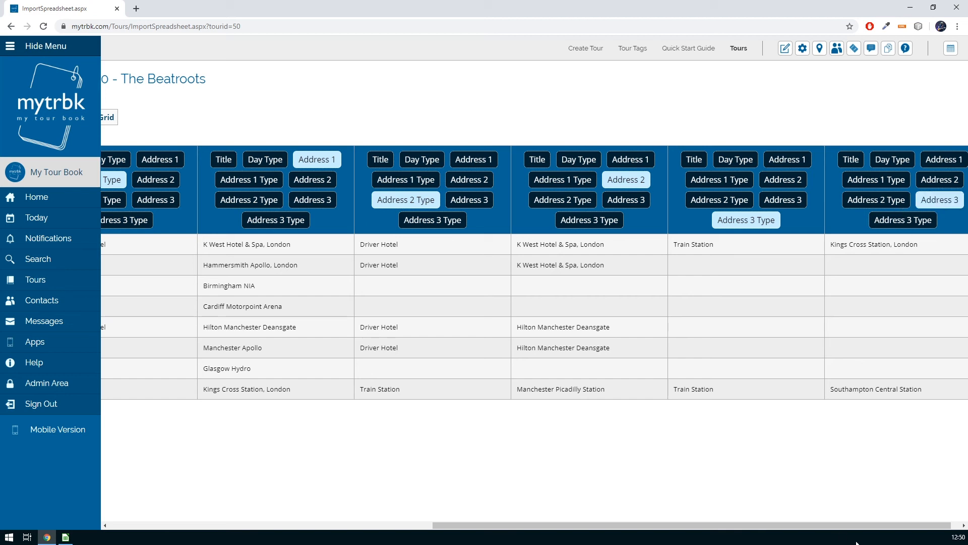
pyautogui.moveTo(847, 525); pyautogui.dragTo(478, 532)
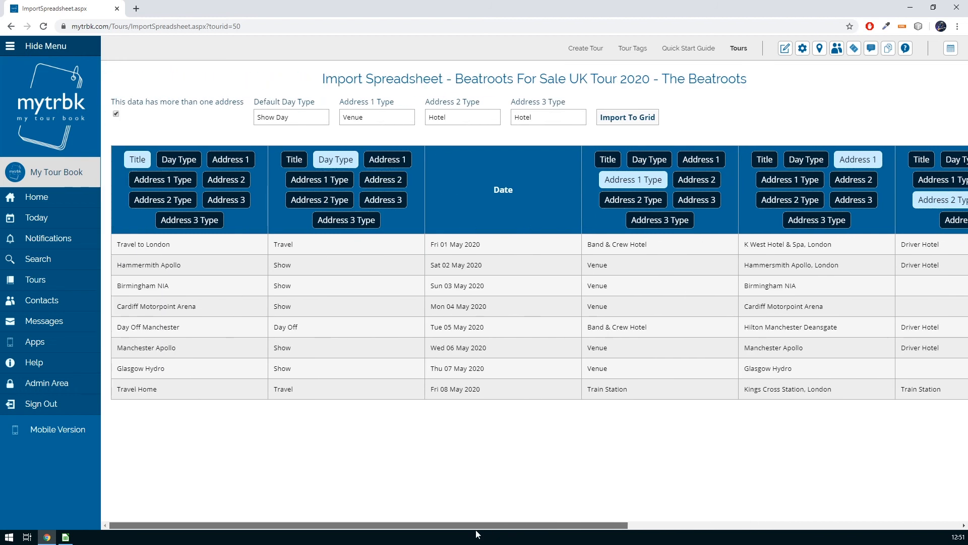
pyautogui.click(628, 121)
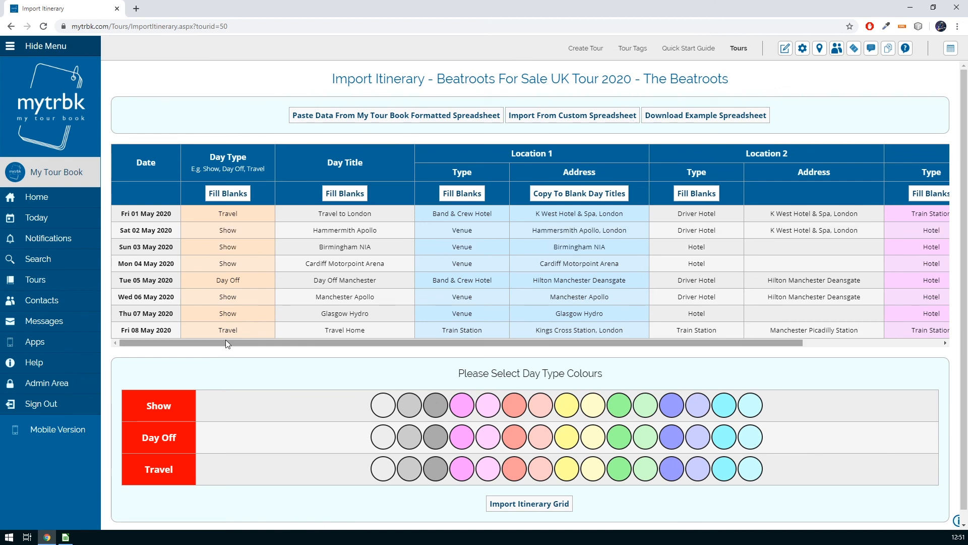
# Set the day type colours to light green for Show, light pink for Day Off and light cyan for Travel
pyautogui.moveTo(246, 343); pyautogui.dragTo(218, 316)
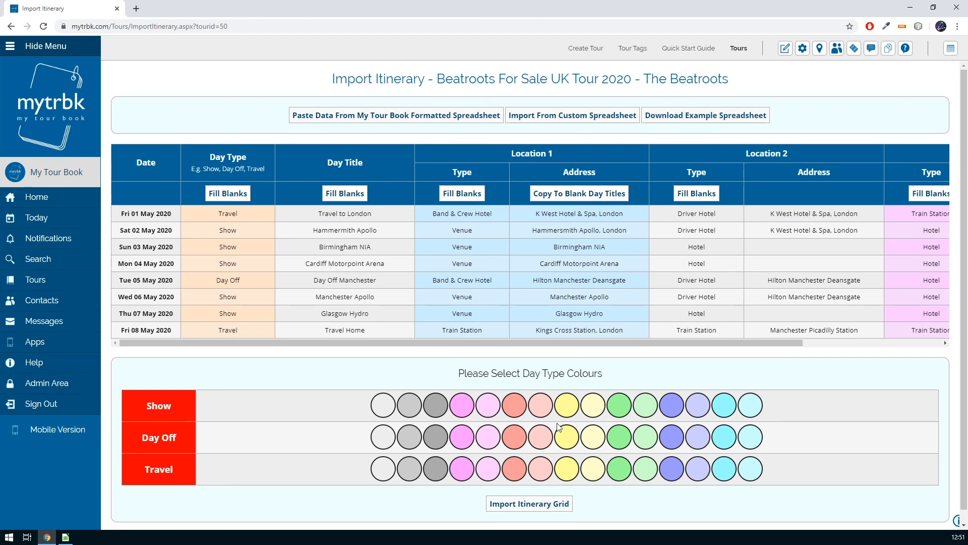
pyautogui.click(647, 409)
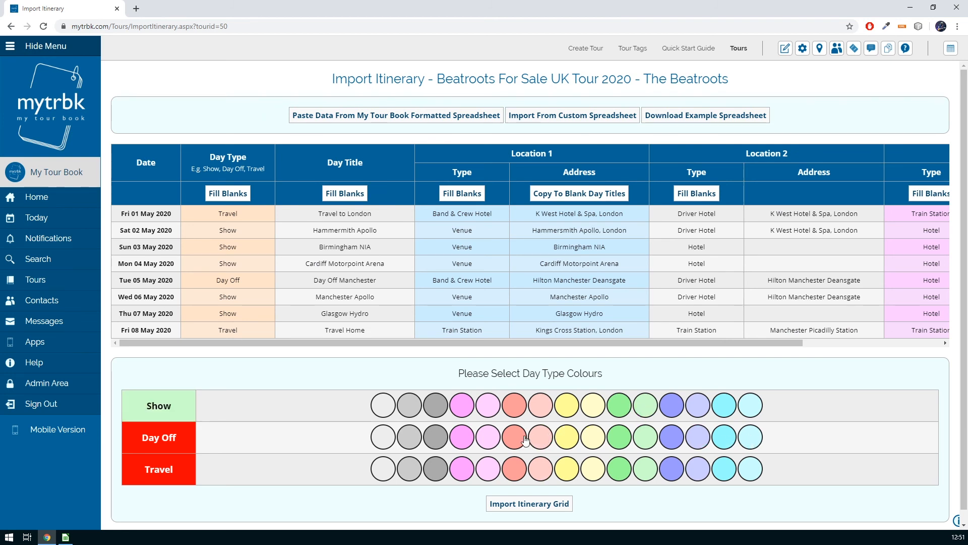
pyautogui.click(487, 438)
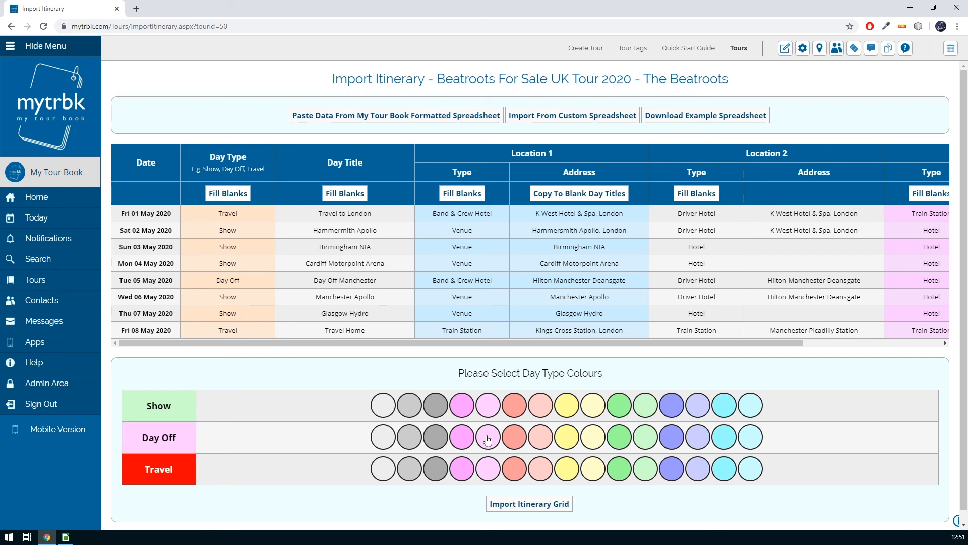
pyautogui.click(756, 470)
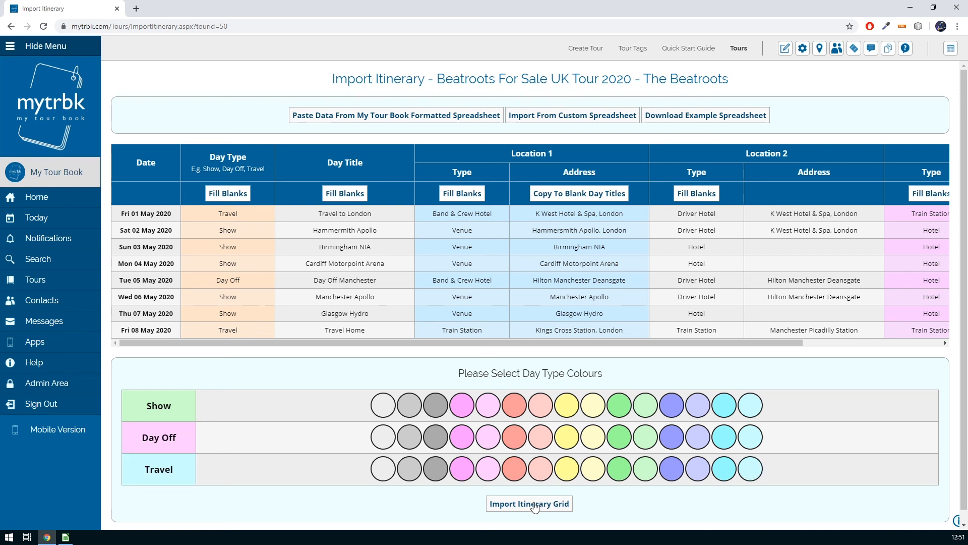